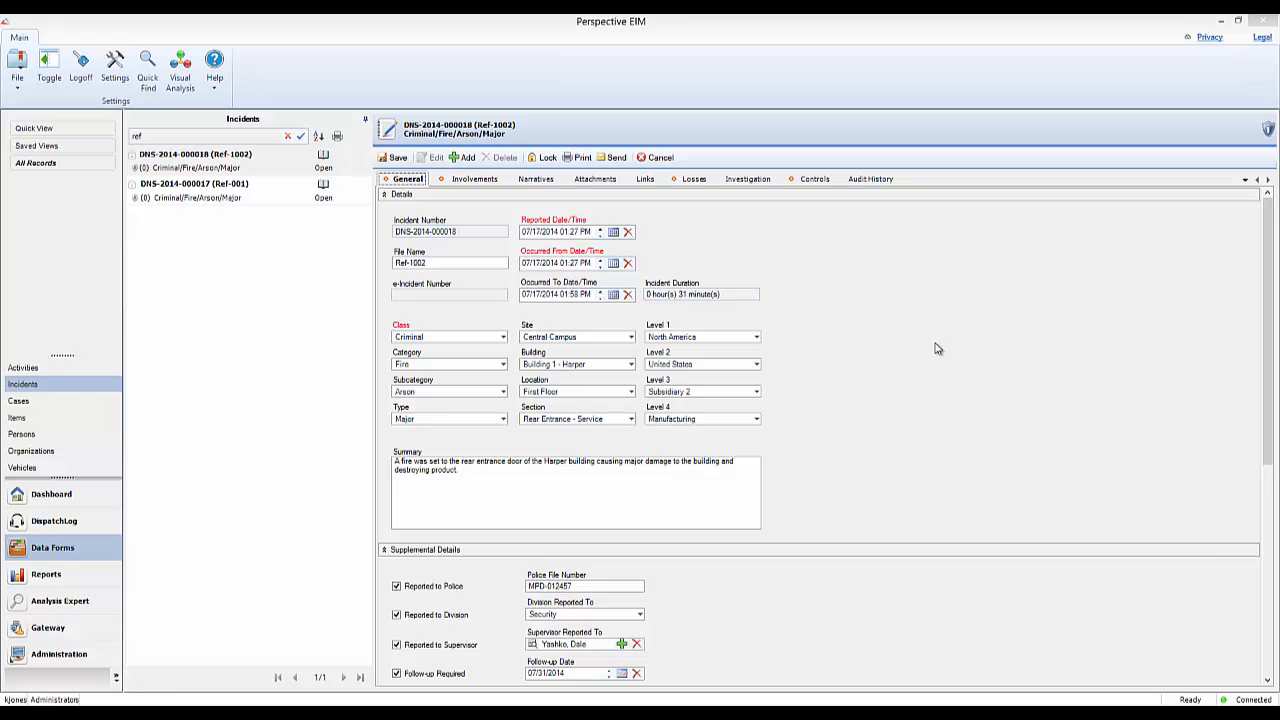
Start a new file attachment on the incident and add the 2007-Kia-Spectra-EX[1] picture from the REF-1002 files folder in File Explorer.
left_click(598, 180)
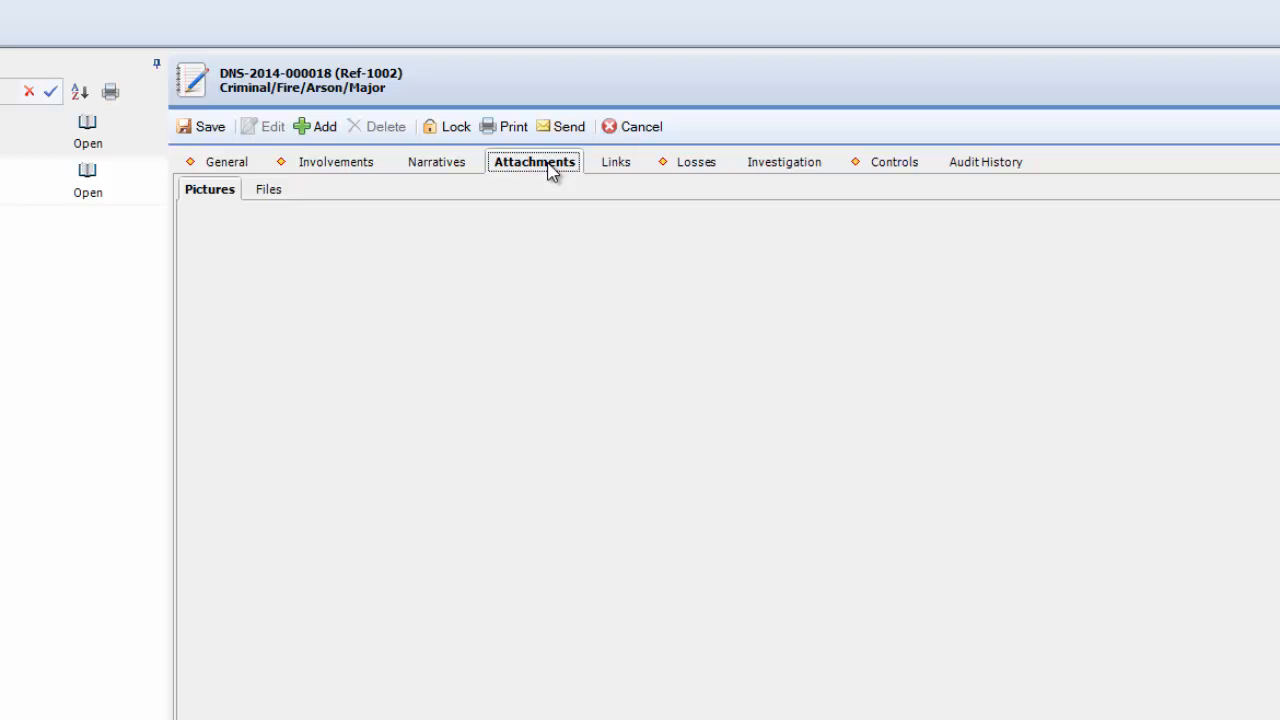
left_click(274, 194)
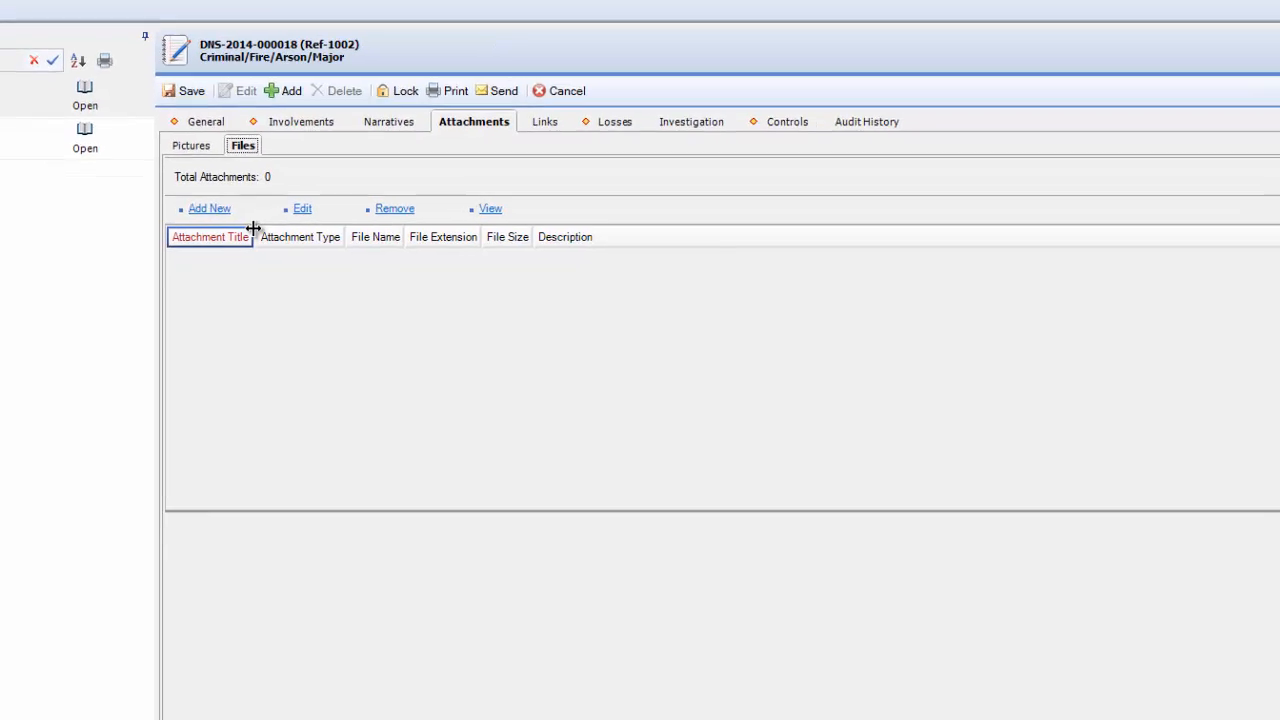
left_click(221, 193)
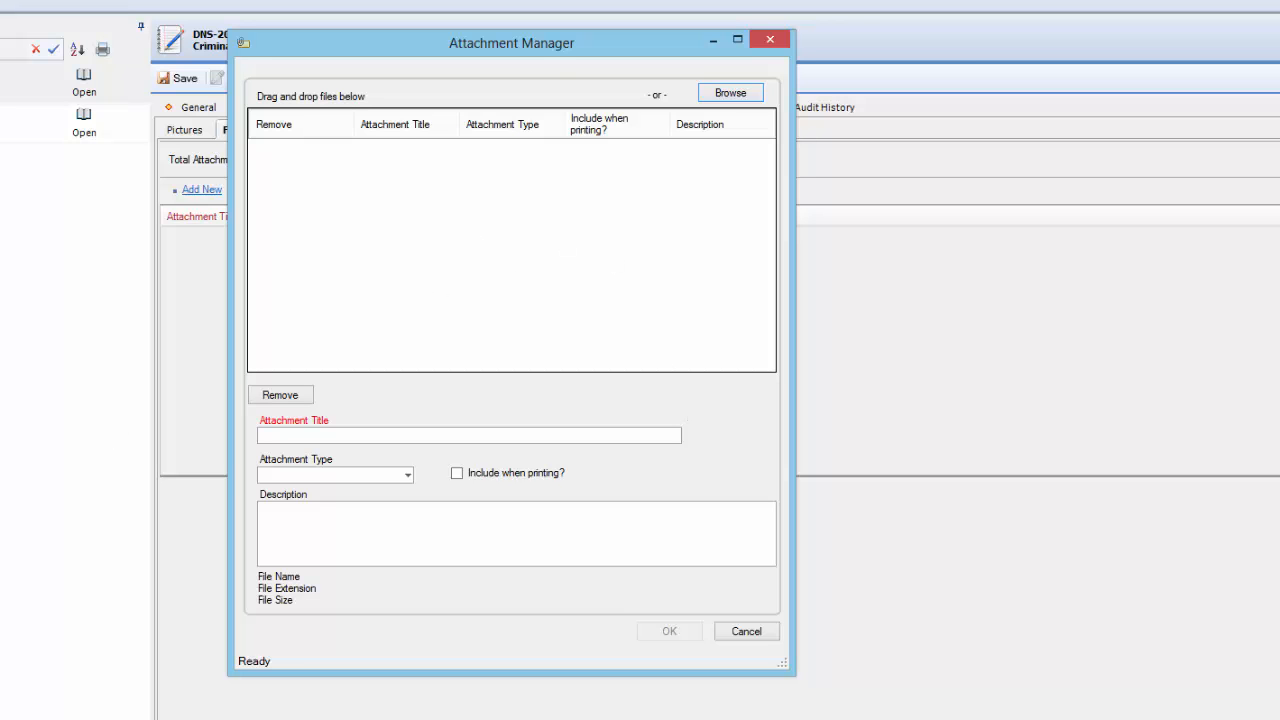
key("alt+Tab")
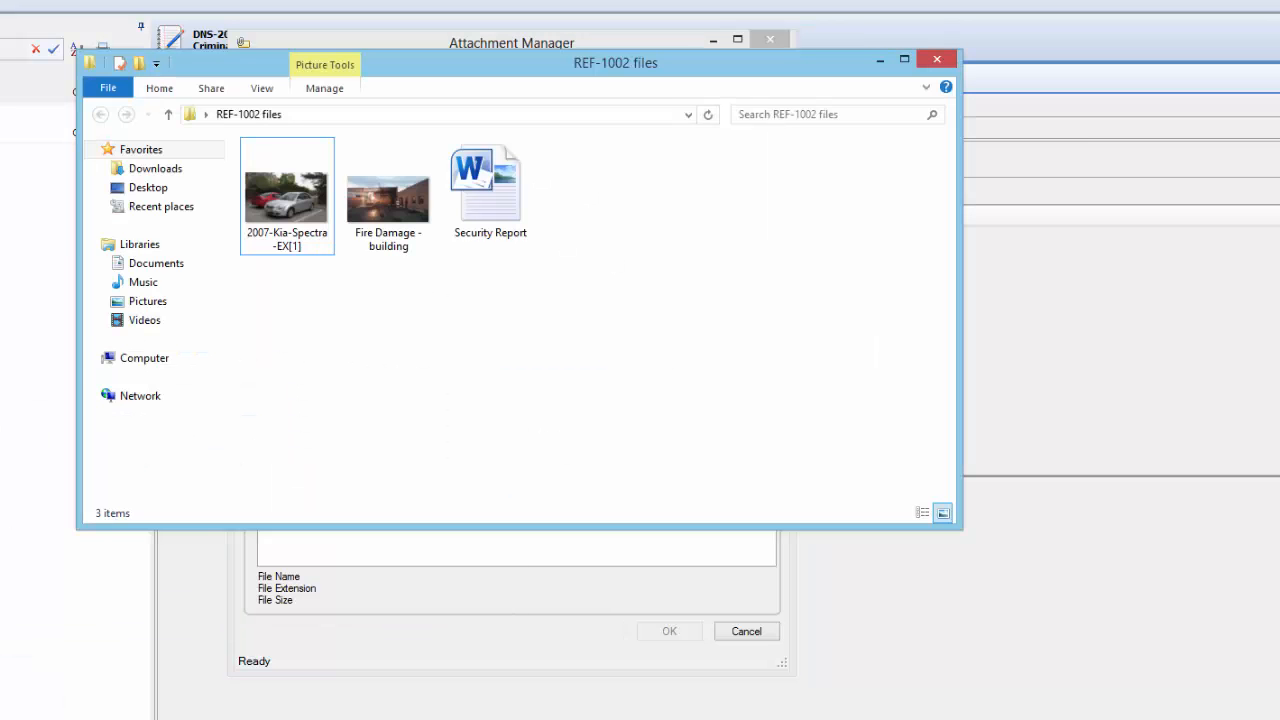
left_click_drag(495, 71, 489, 276)
left_click(280, 398)
left_click_drag(379, 257, 406, 220)
Add the Fire Damage - building picture and the Security Report document together to the attachment list, and close the REF-1002 files folder.
left_click(373, 401)
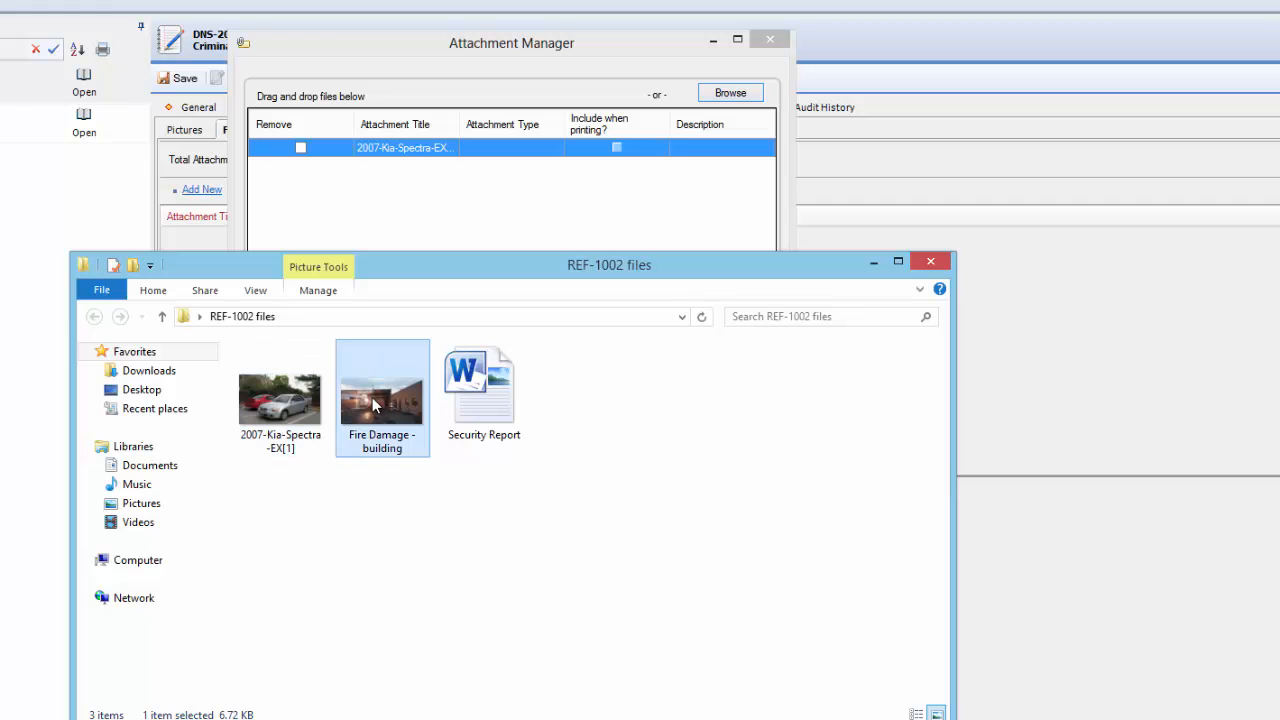
left_click(497, 398, "ctrl")
left_click_drag(530, 378, 625, 237)
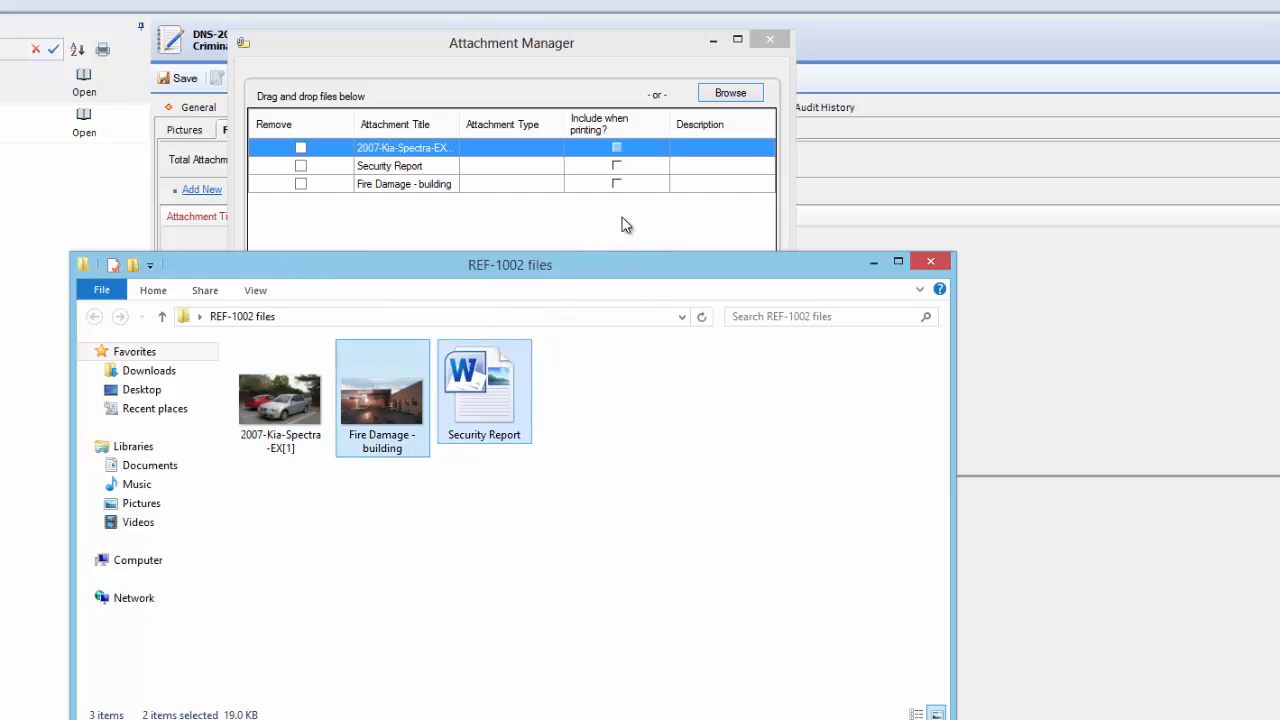
left_click(932, 264)
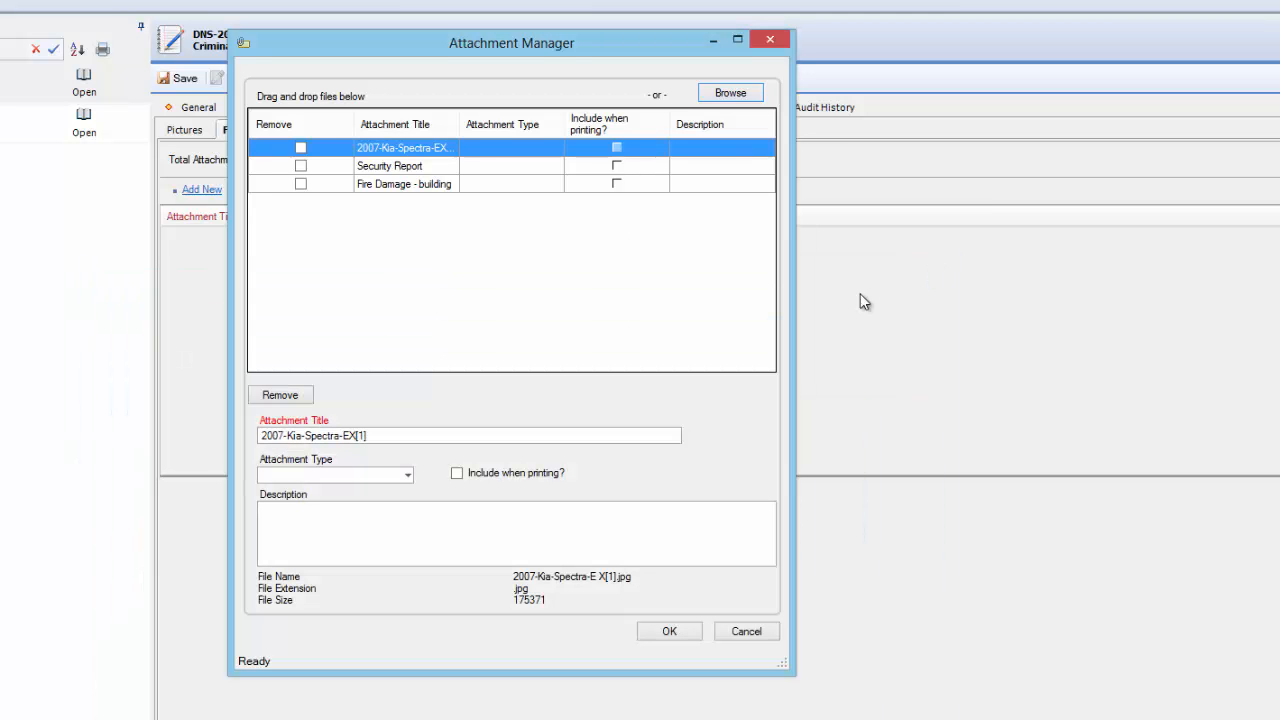
Try to add the 2007-Kia-Spectra-EX[1] picture by browsing to the Vehicles folder.
left_click(738, 96)
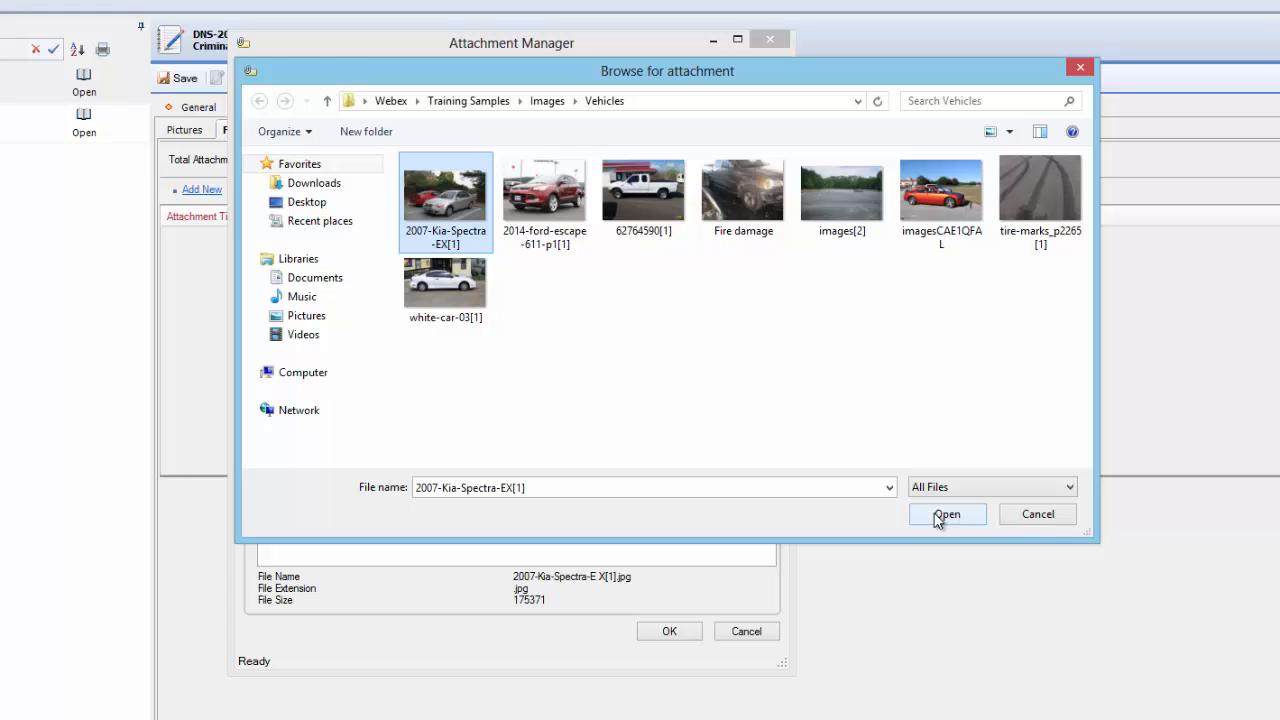
left_click(943, 514)
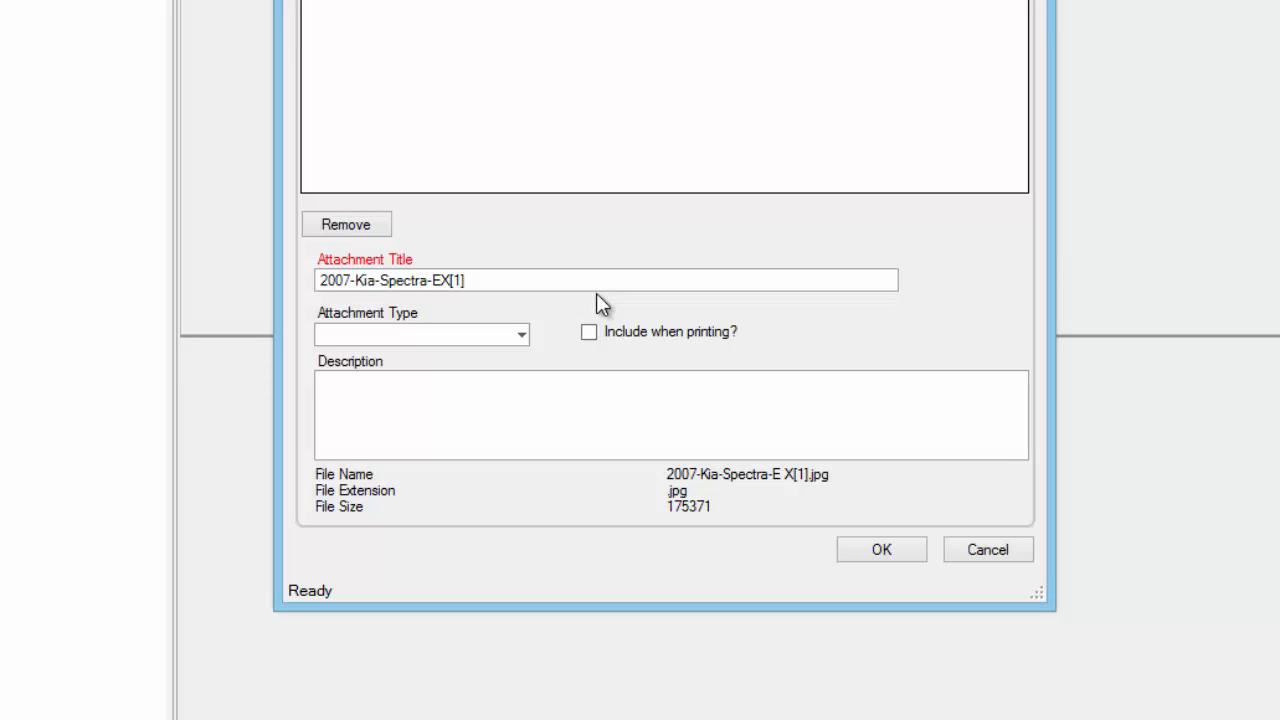
Give the Kia attachment the type Picture and the description "Suspect vehicle", include it when printing, and save the attachments to the incident.
left_click(520, 335)
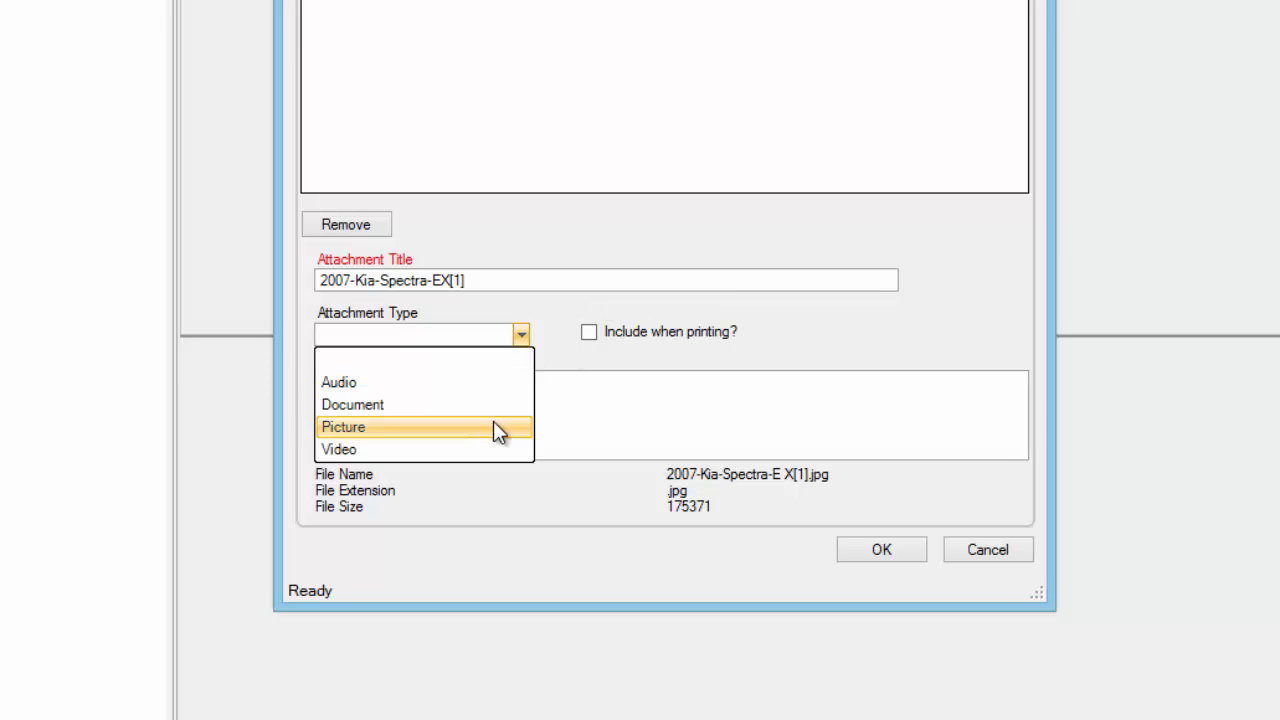
left_click(493, 427)
left_click(453, 418)
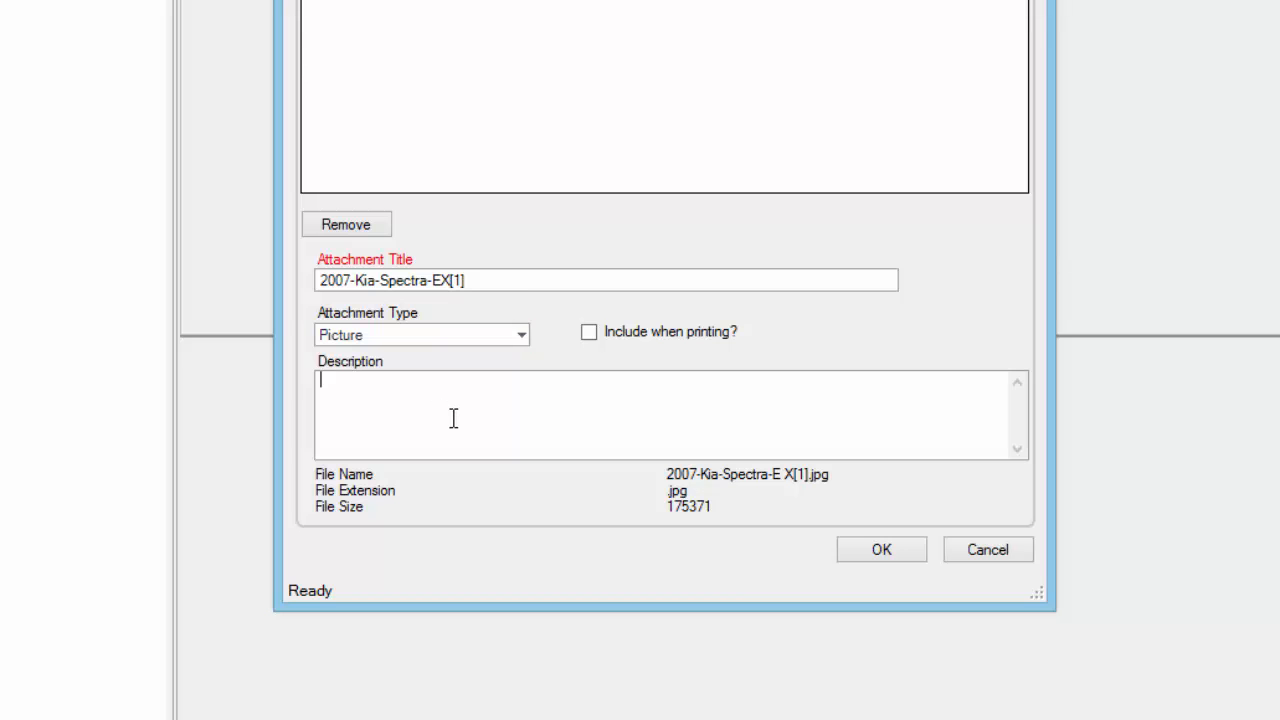
type("Suspect vehicle")
left_click(589, 332)
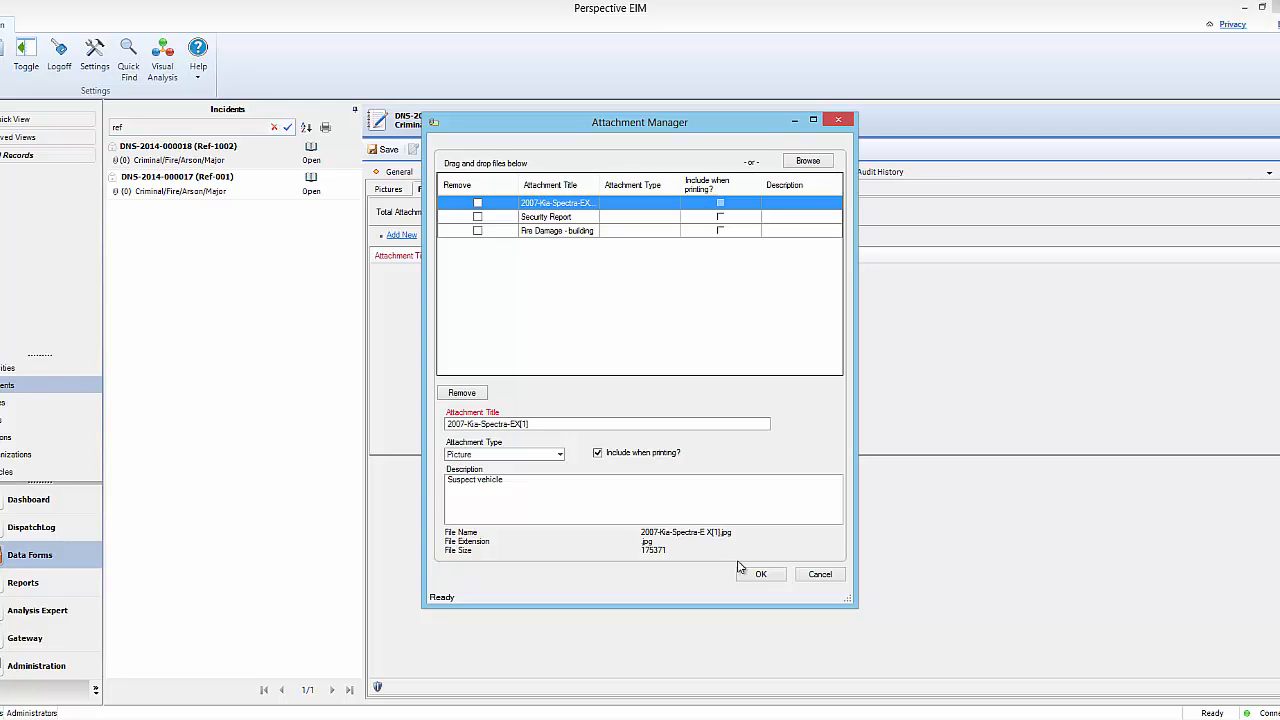
left_click(761, 576)
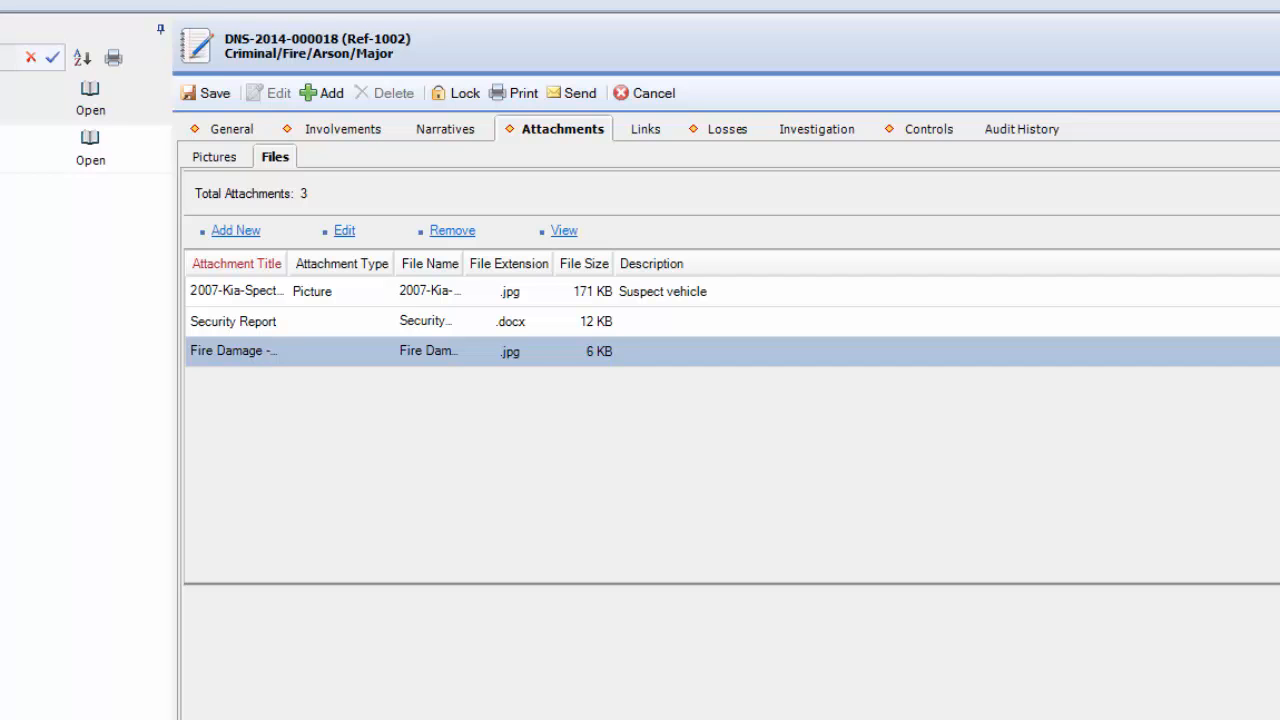
Look at the editable details of the Fire Damage - building attachment and its download and open options, leaving everything as is.
left_click(345, 232)
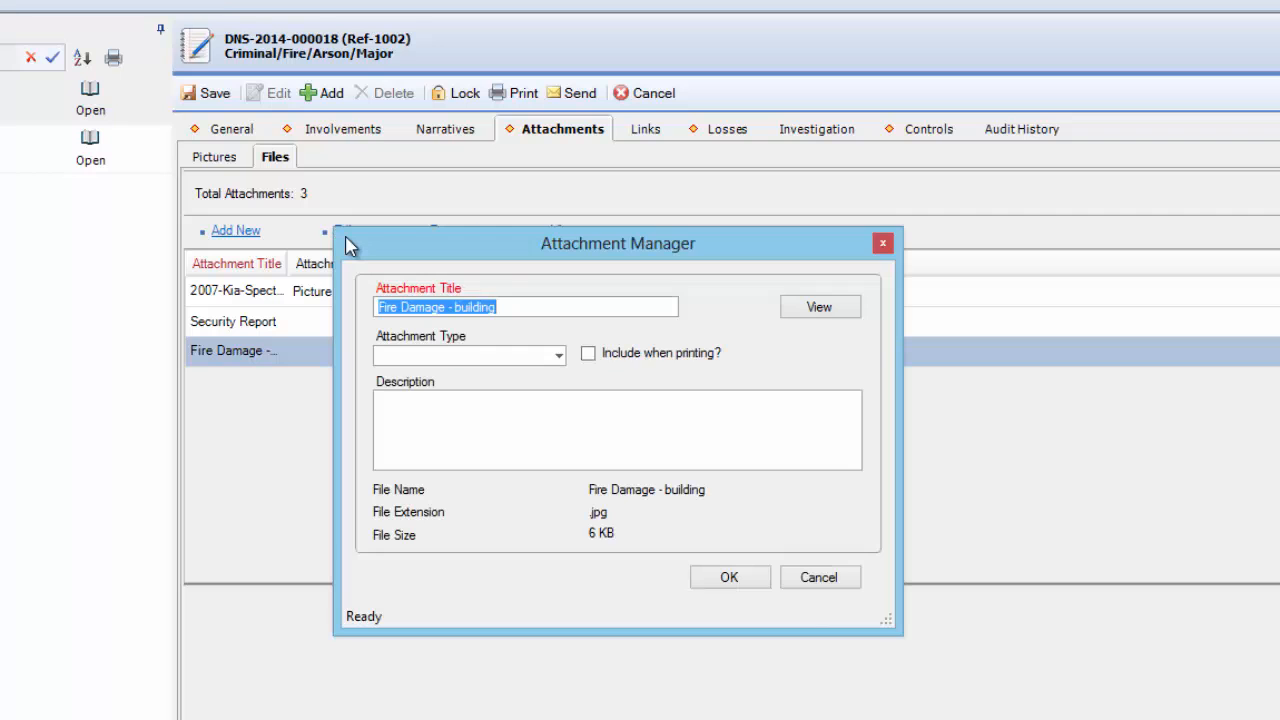
left_click(821, 579)
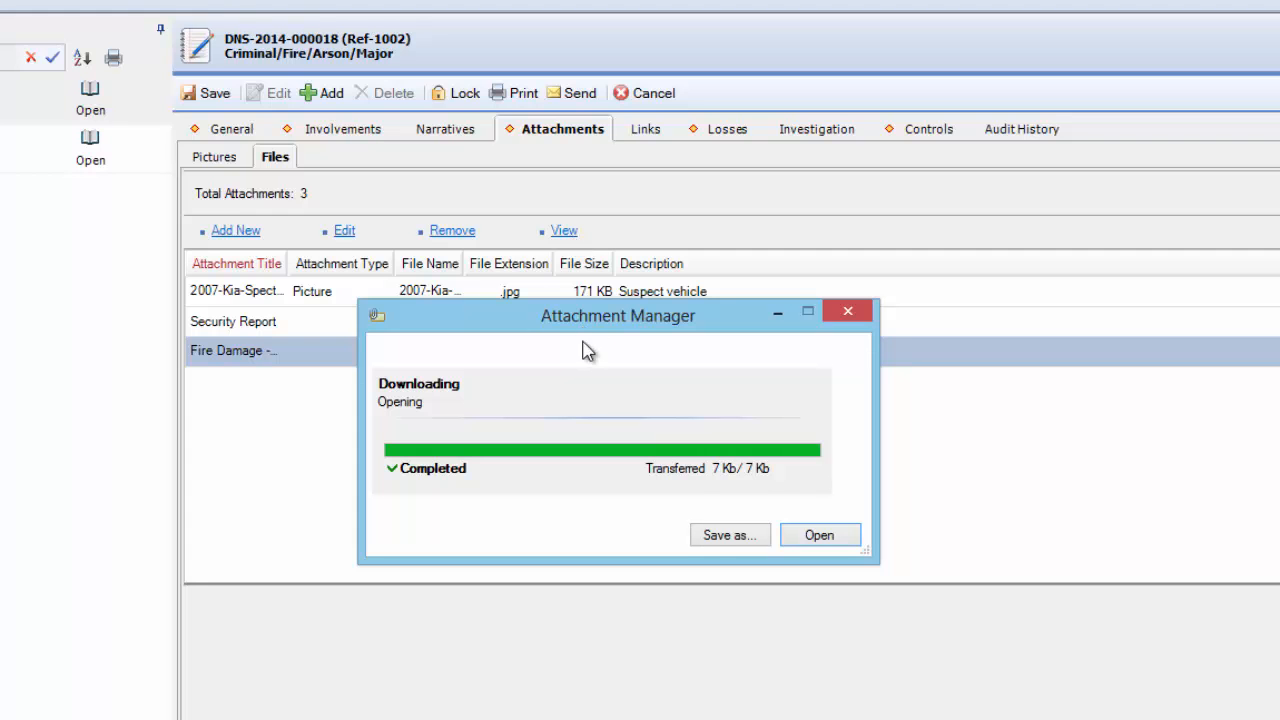
left_click(855, 314)
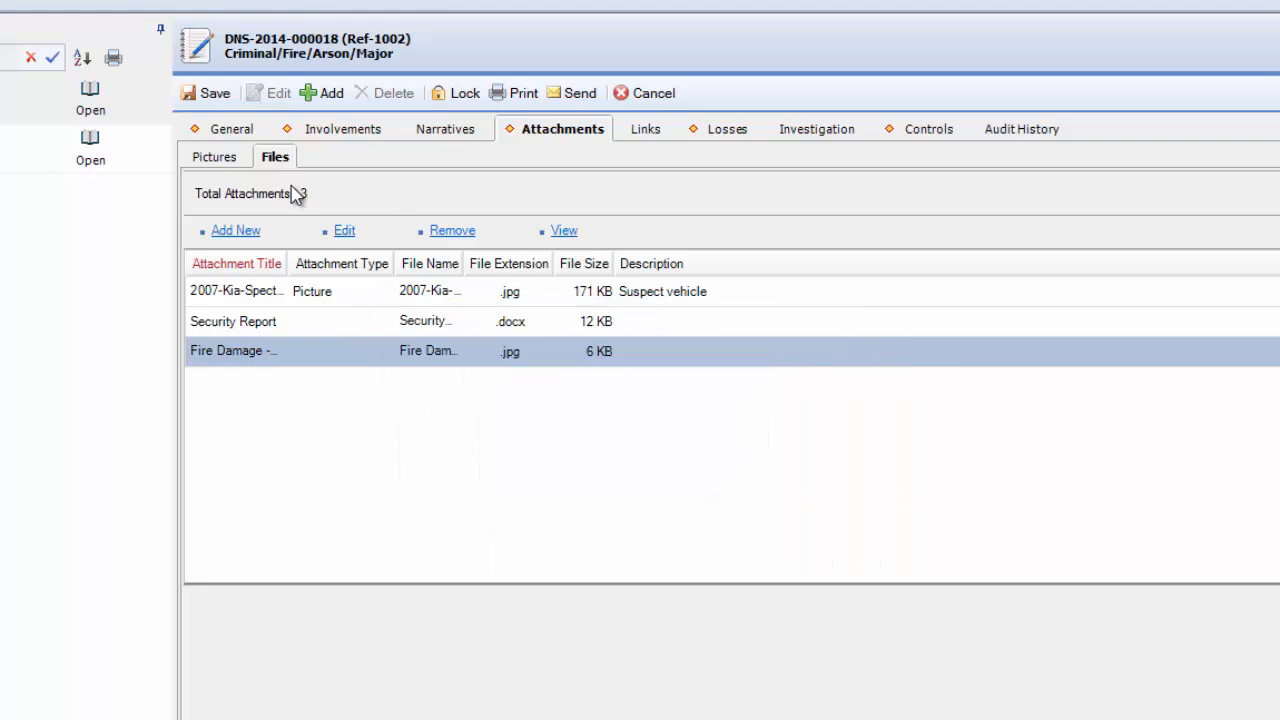
Examine the incident's attached pictures, including the description of the Kia picture and the enlarged views of both images.
left_click(214, 157)
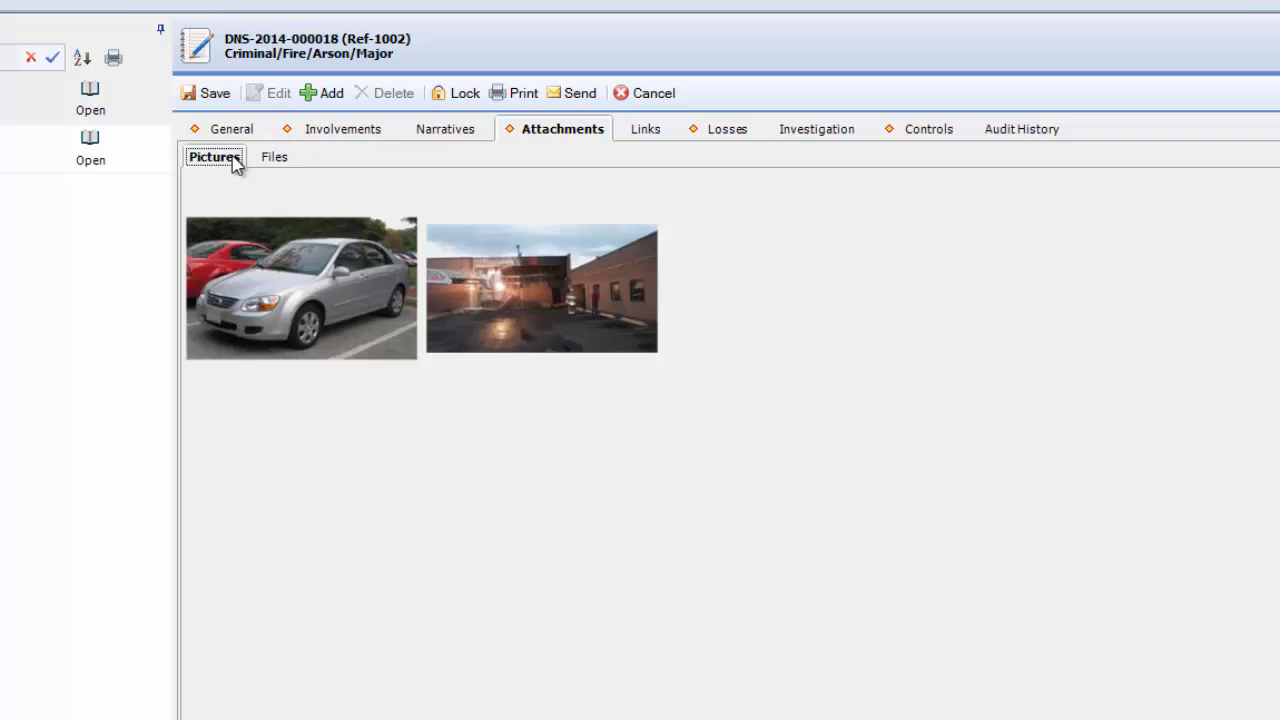
left_click(234, 251)
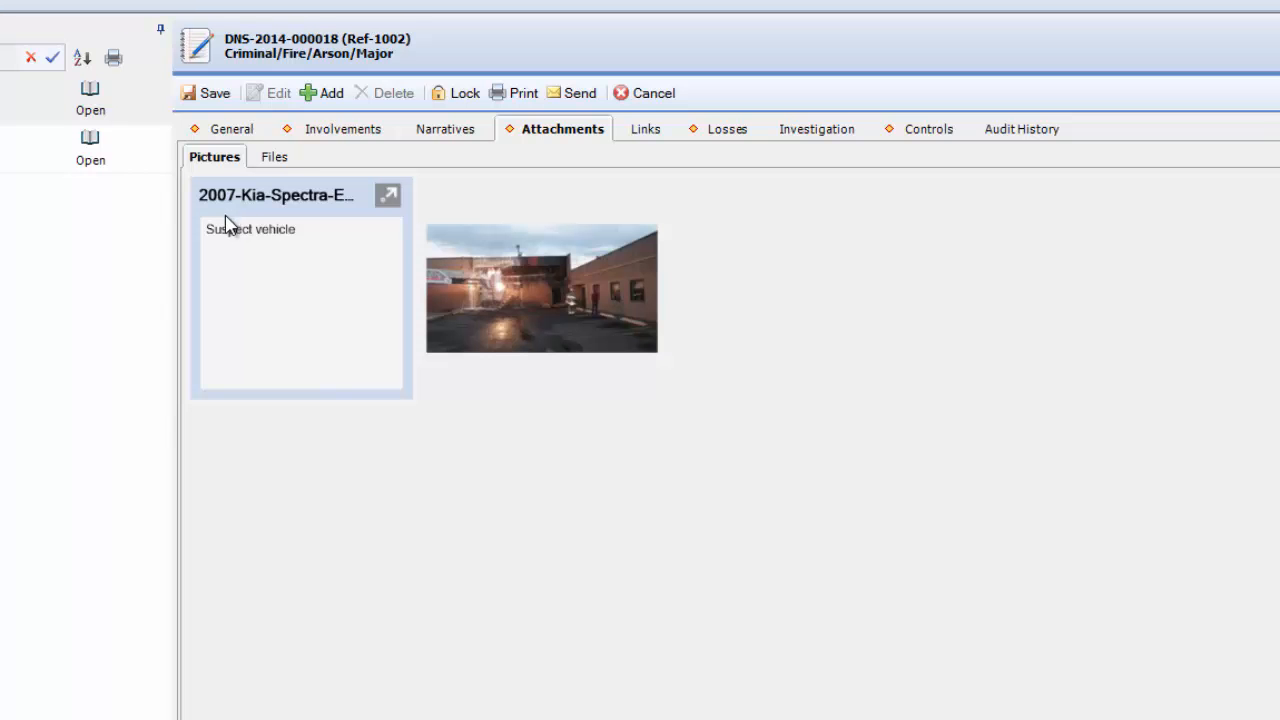
left_click(305, 255)
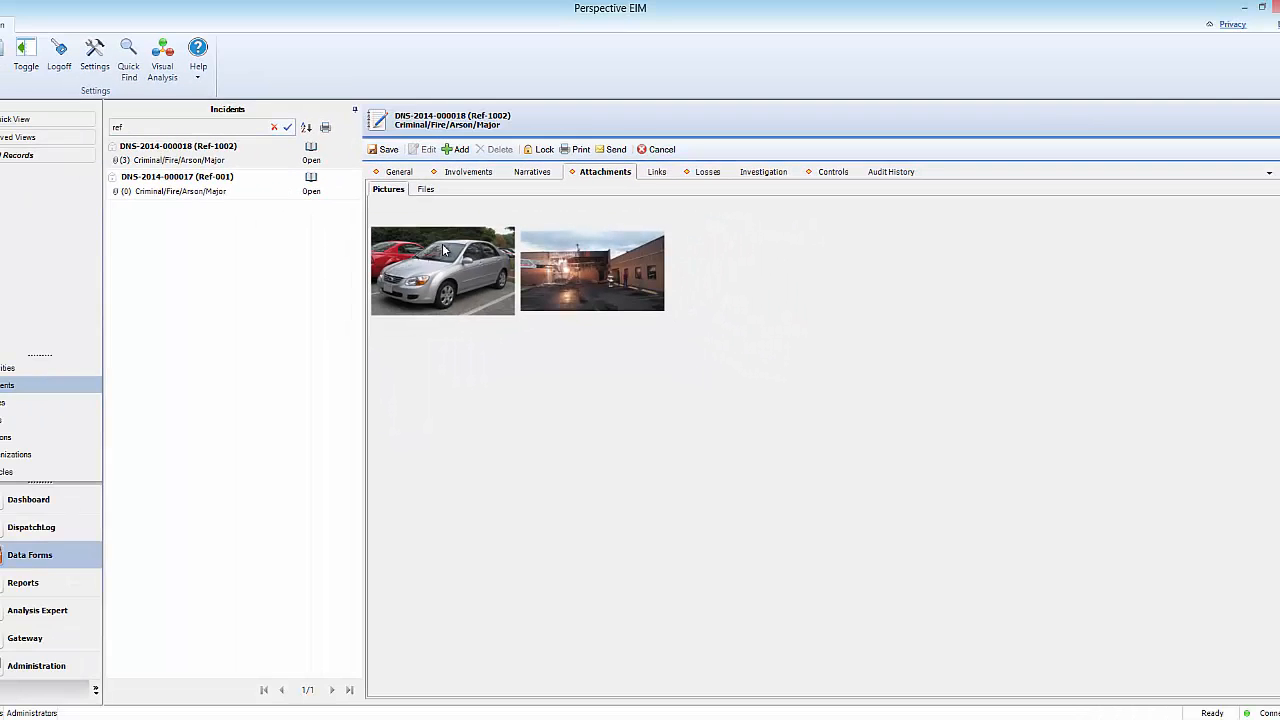
left_click(443, 249)
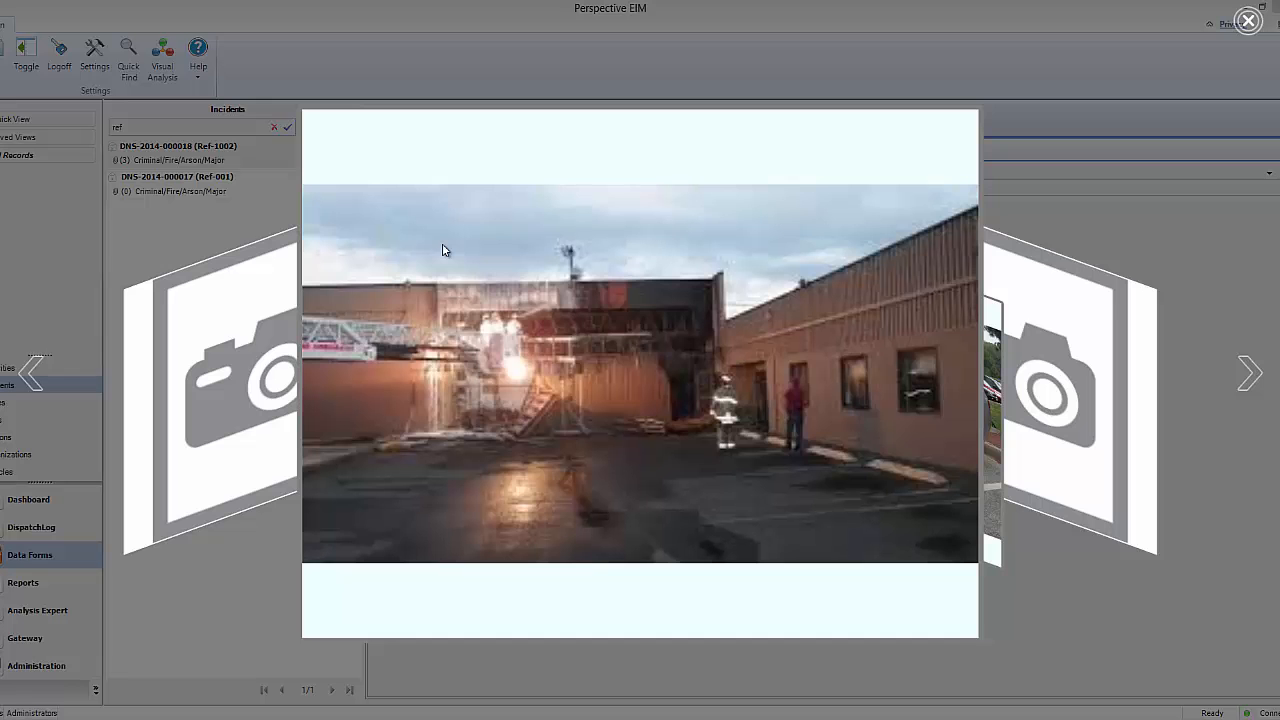
left_click(1256, 373)
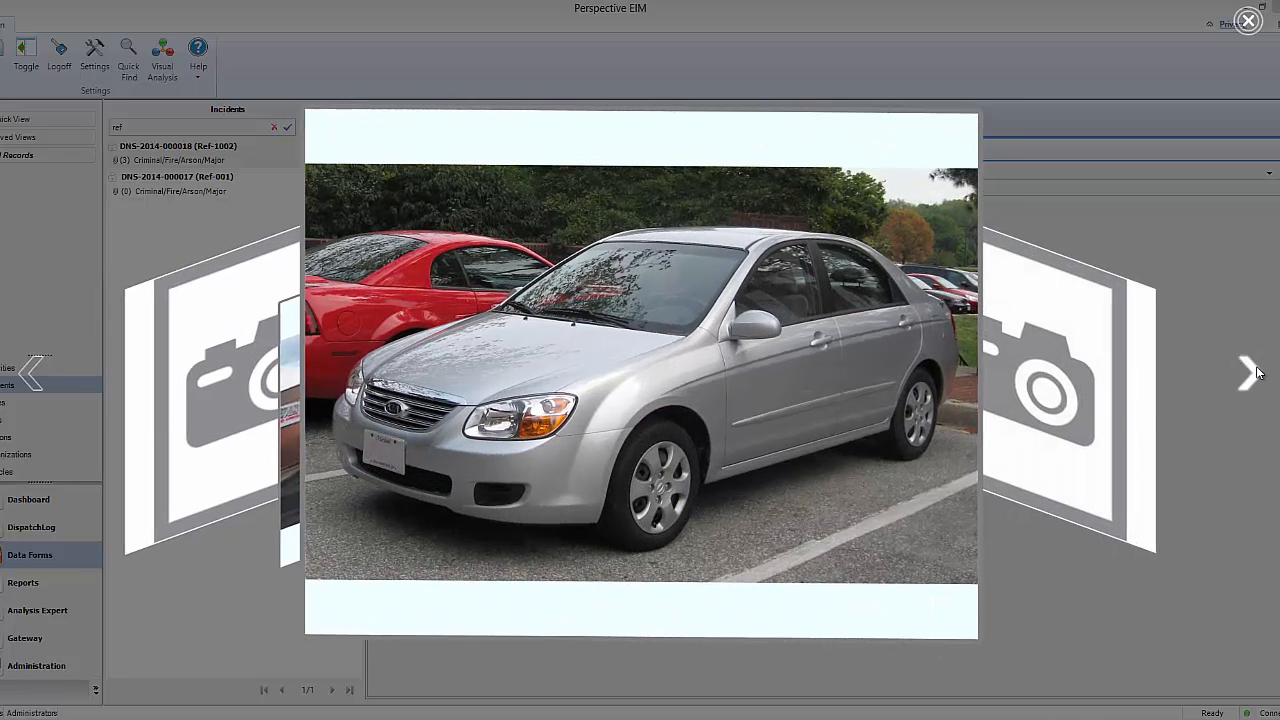
left_click(1248, 20)
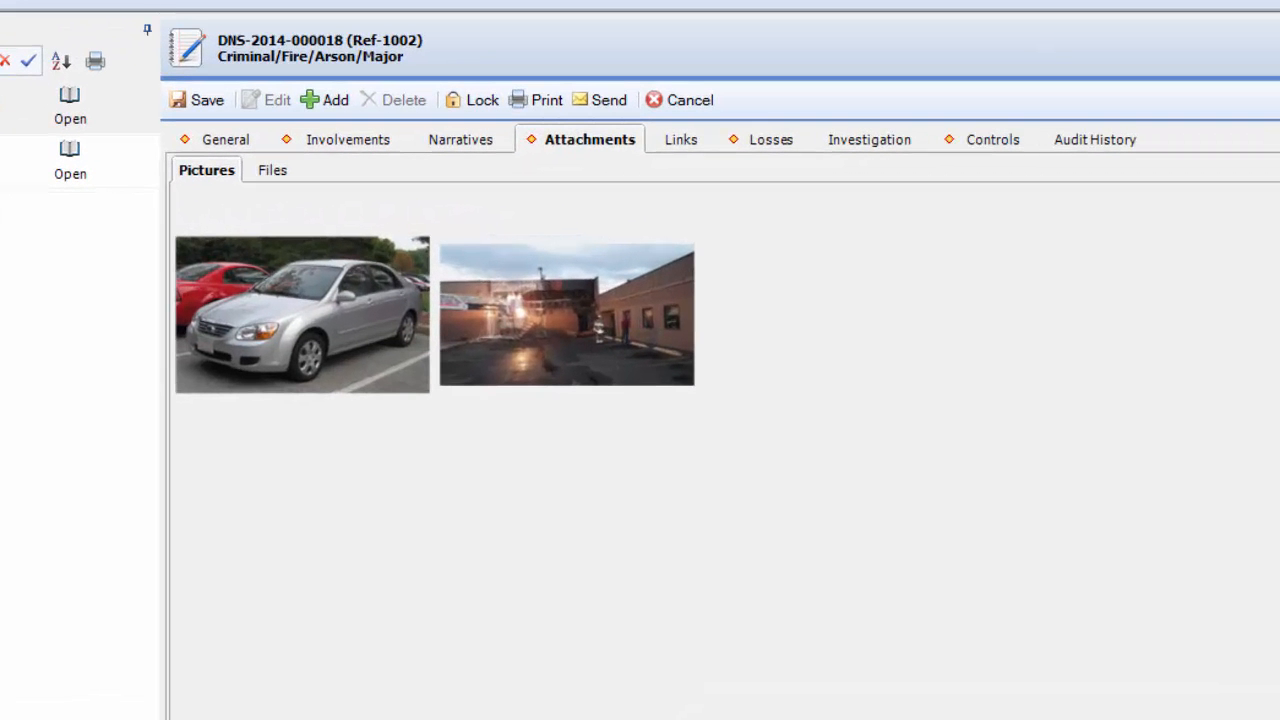
Select the Fire Damage - building attachment in the incident's file list.
left_click(267, 170)
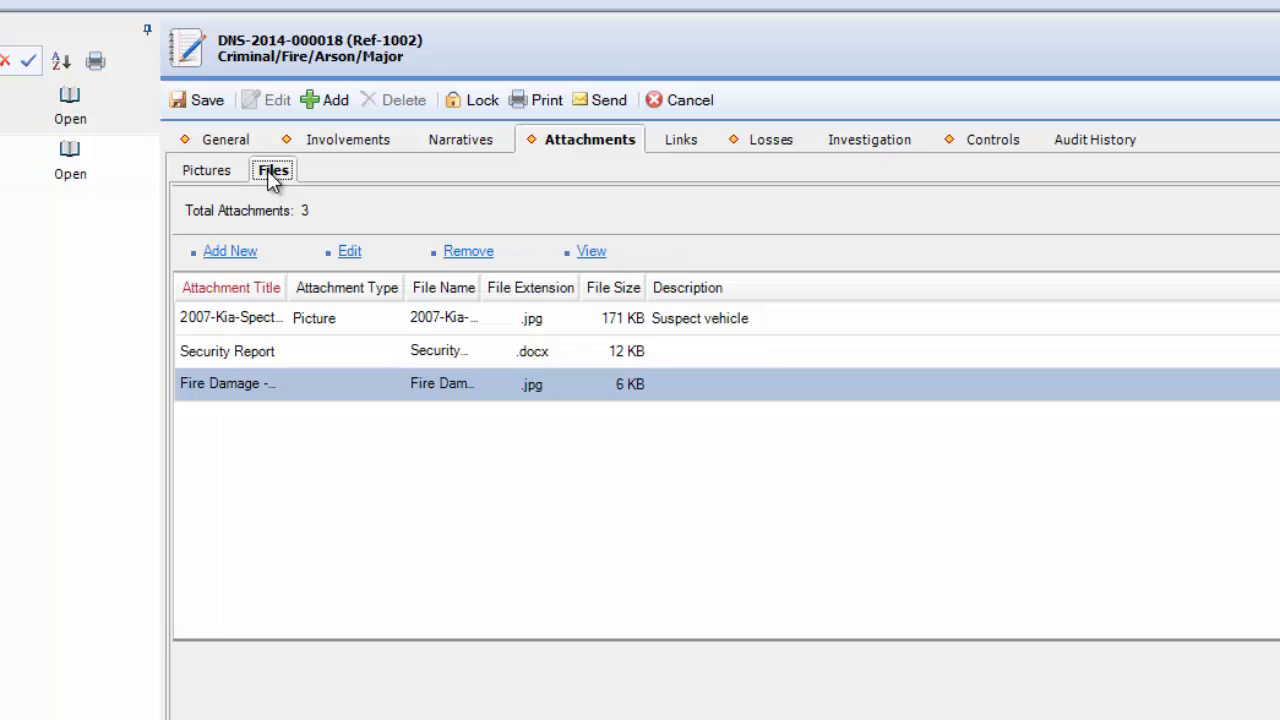
left_click(251, 382)
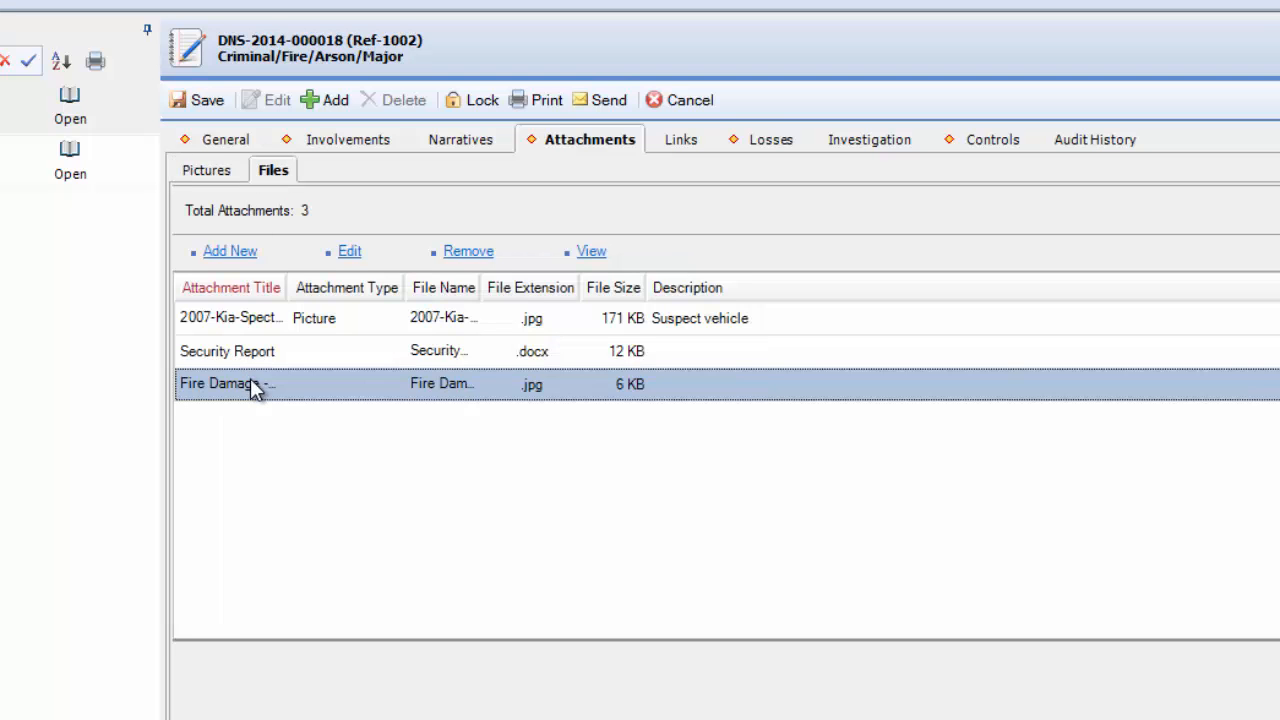